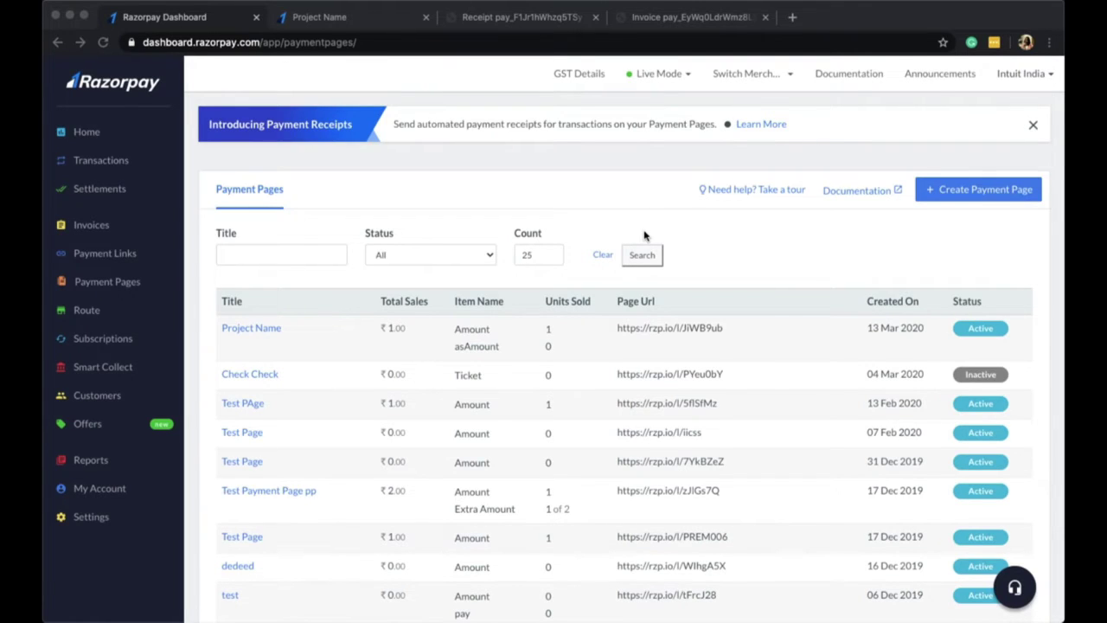
Step: Start a new payment page from the Events and Tickets template, open its payment receipts settings, and view the sample payment receipt PDF
left_click(993, 195)
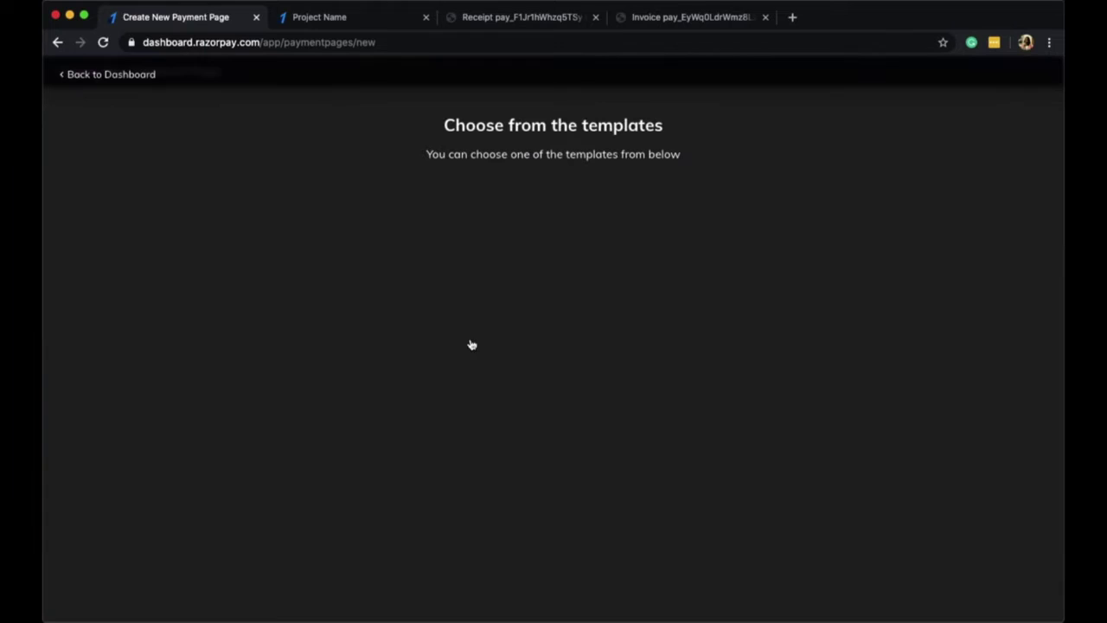
left_click(390, 304)
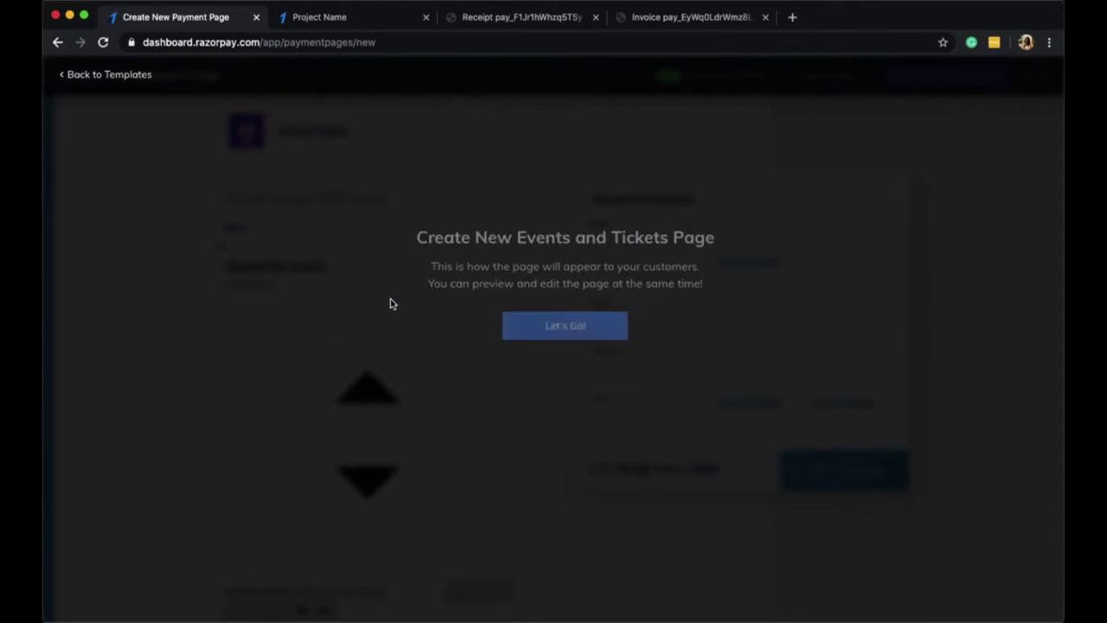
left_click(564, 328)
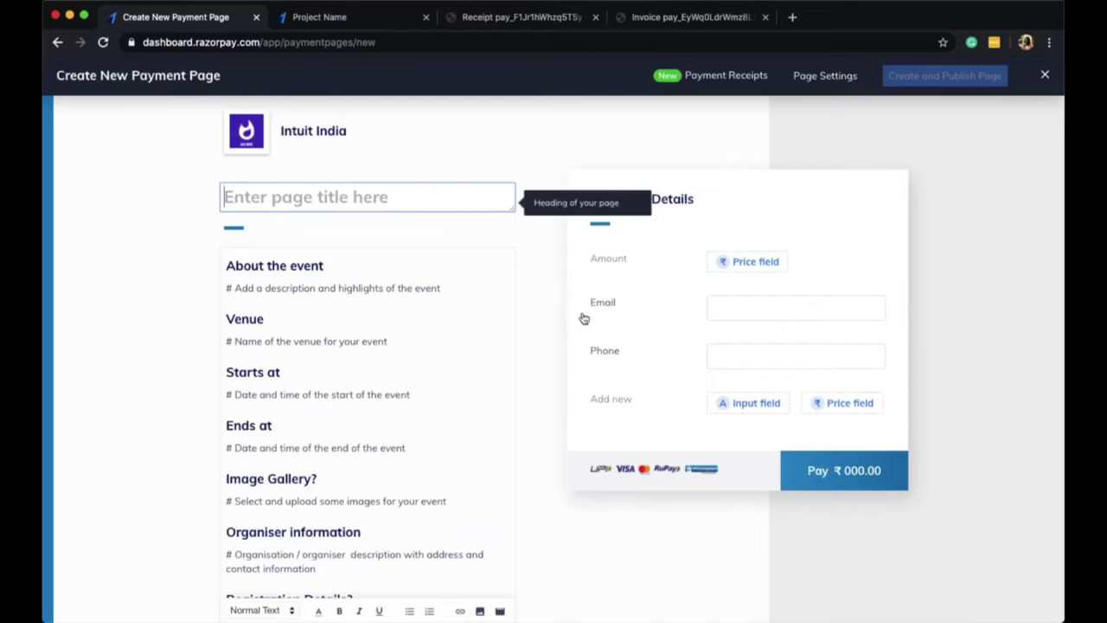
left_click(751, 87)
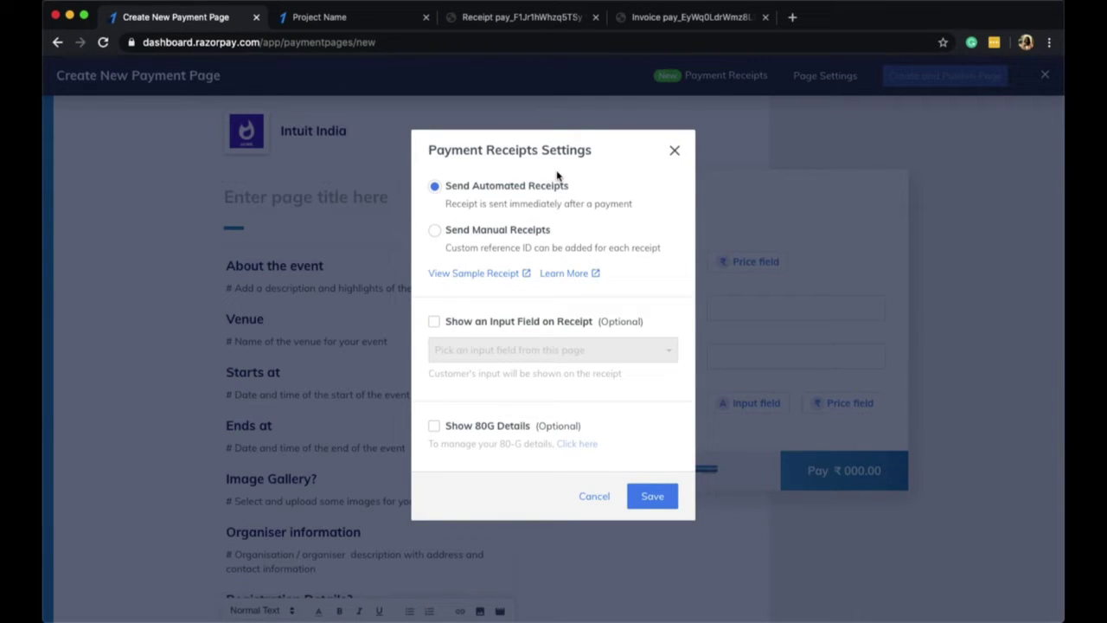
left_click(517, 16)
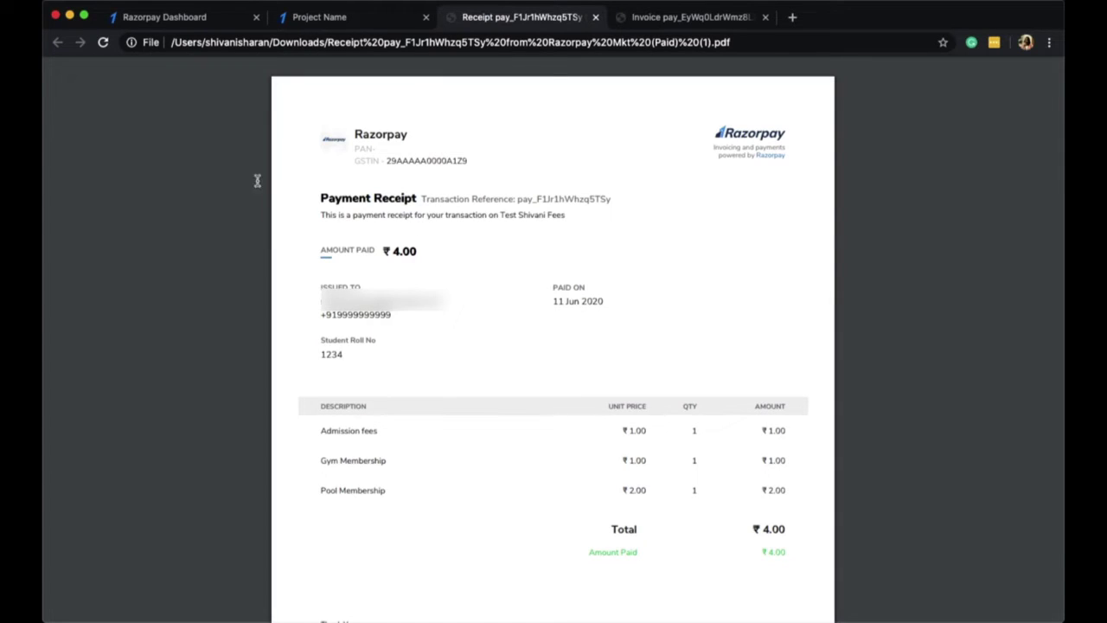
Step: Return to the payment pages list, open the Project Name page for editing, and bring up its payment receipts settings
left_click(195, 20)
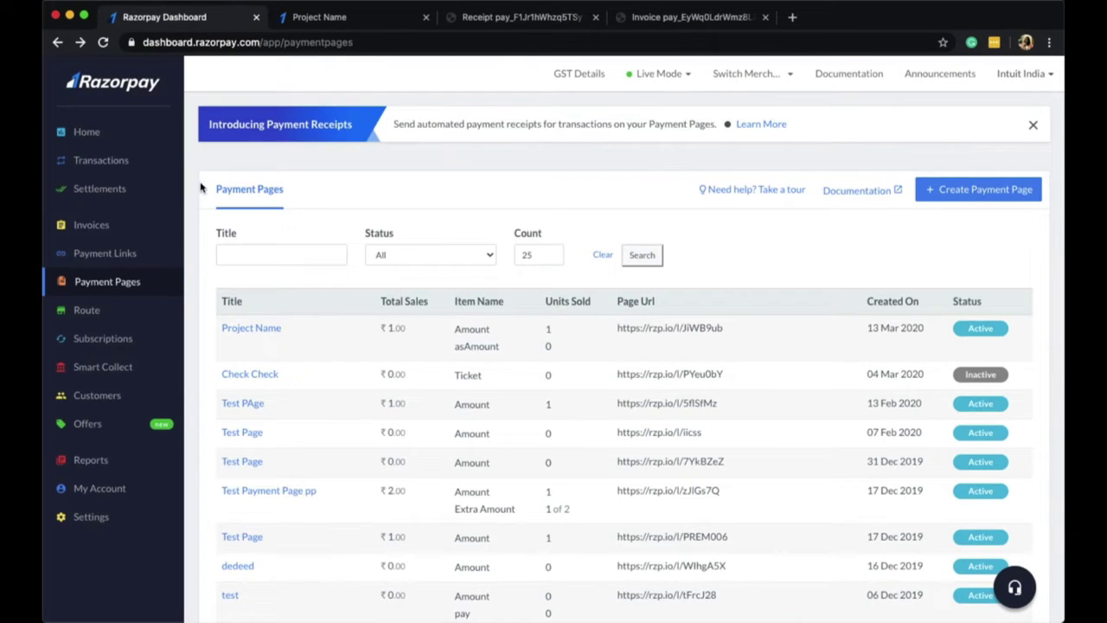
left_click(270, 330)
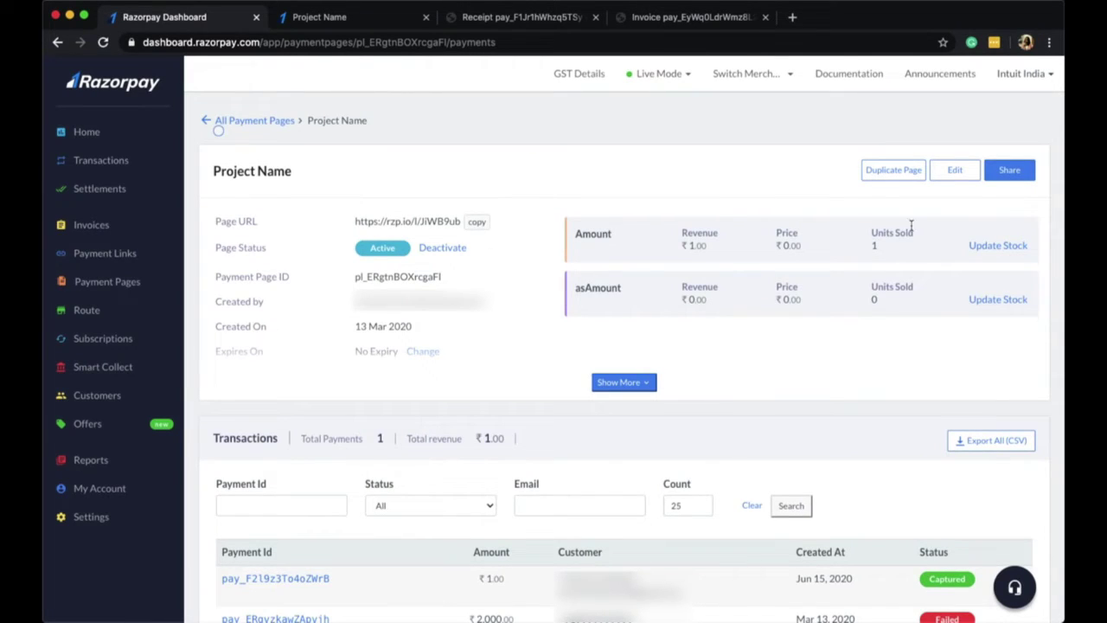
left_click(955, 170)
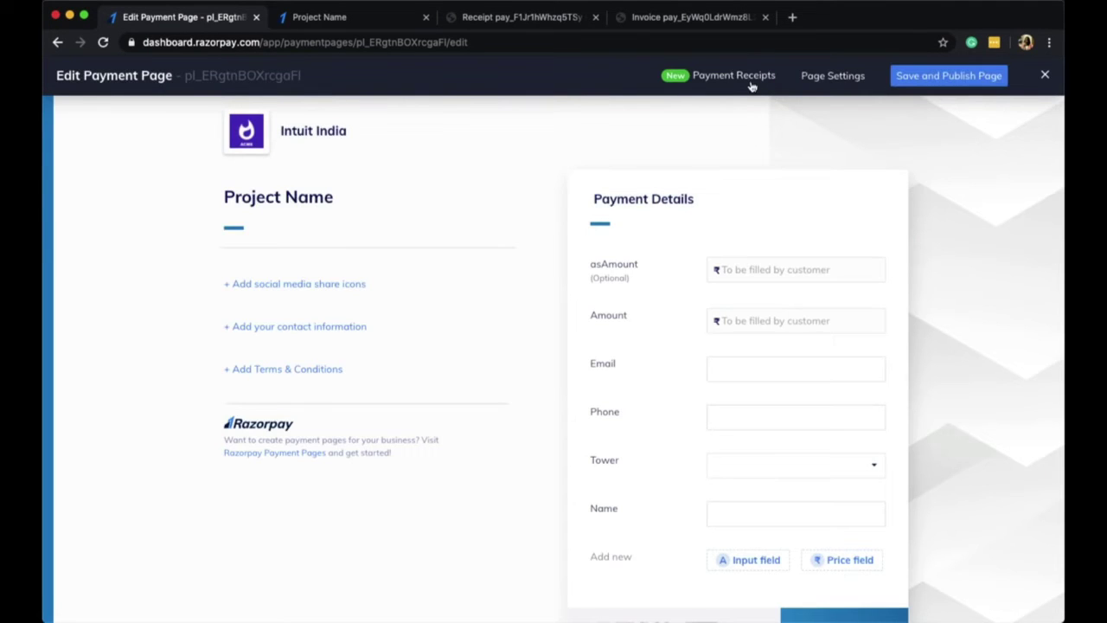
left_click(752, 83)
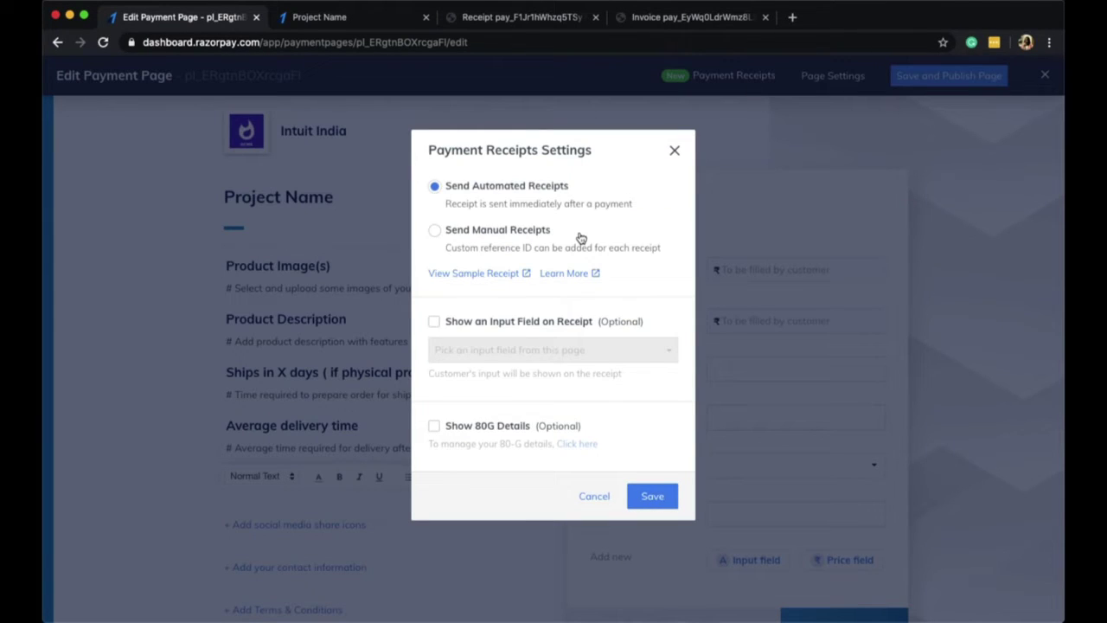
Step: Show the Tower input field on the Project Name page's receipts and set the receipts to be sent manually
left_click(560, 323)
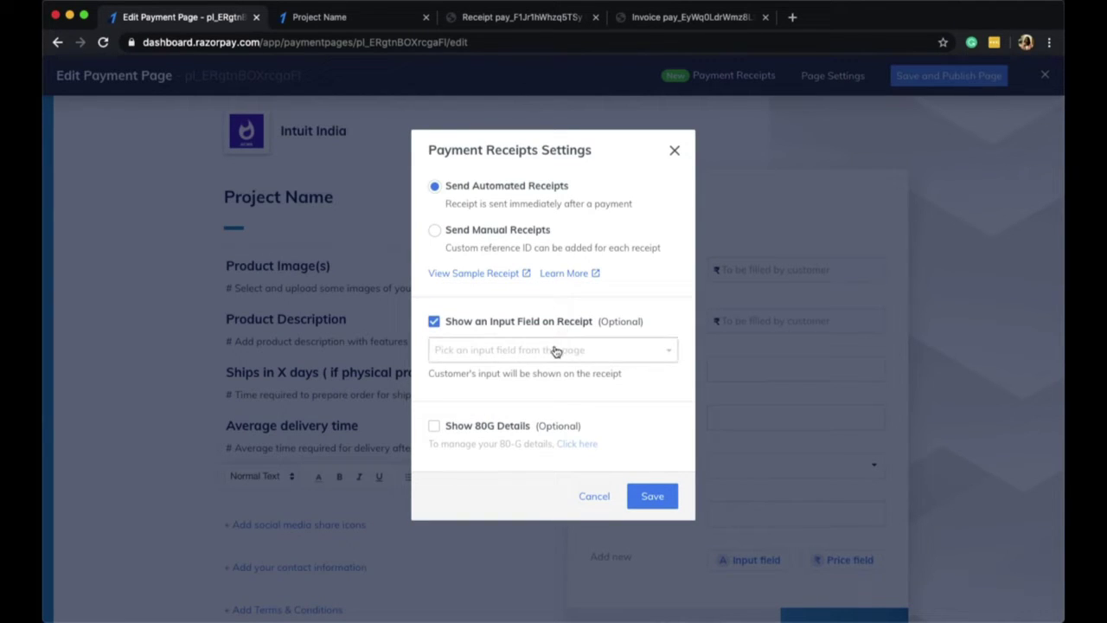
left_click(556, 350)
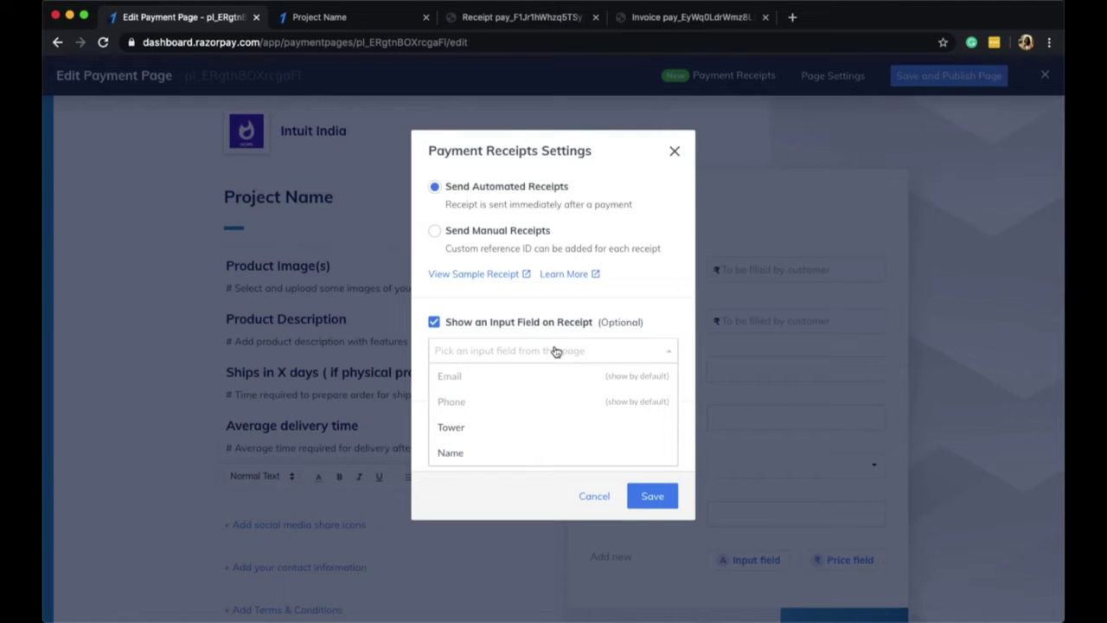
left_click(530, 436)
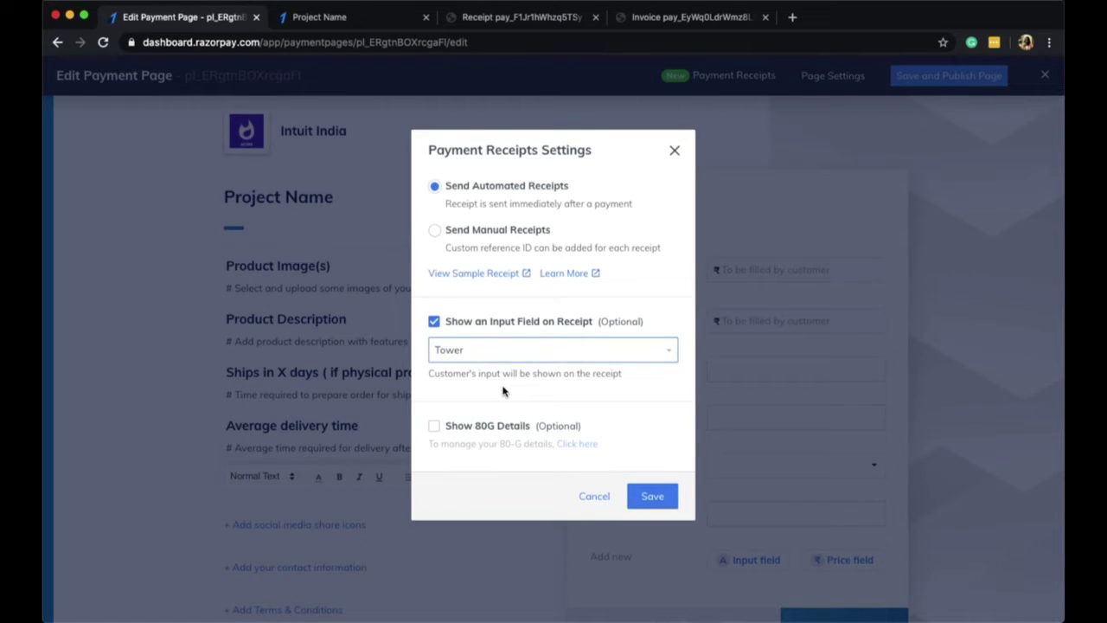
left_click(522, 234)
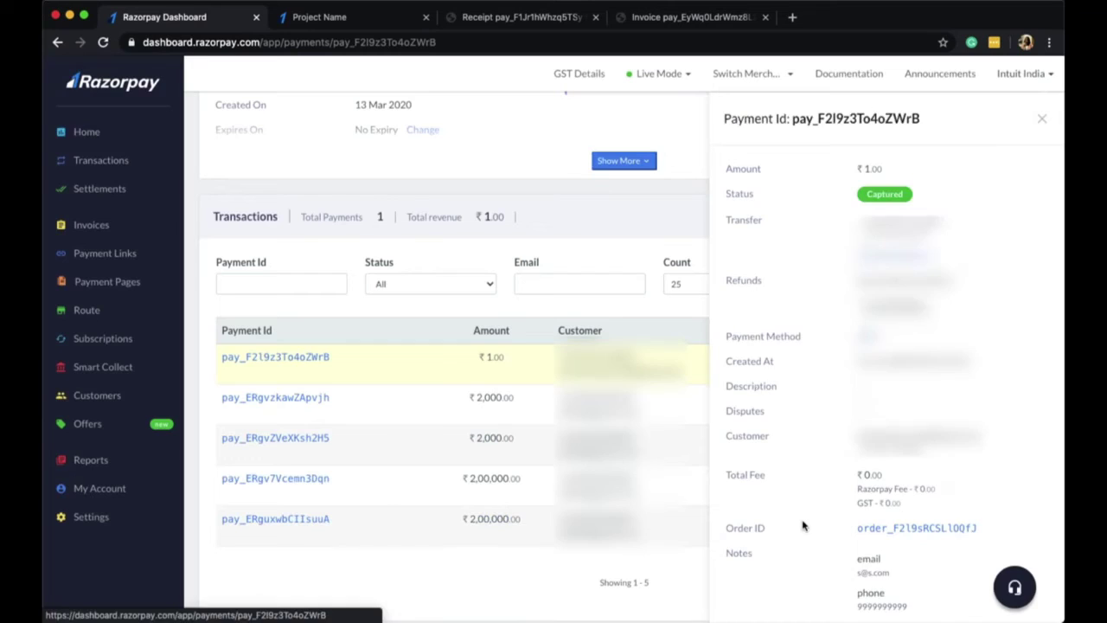
Step: In the captured ₹1.00 payment's details, start sending the payment receipt and enter test1234 as its reference ID
scroll(874, 511, "down", 10)
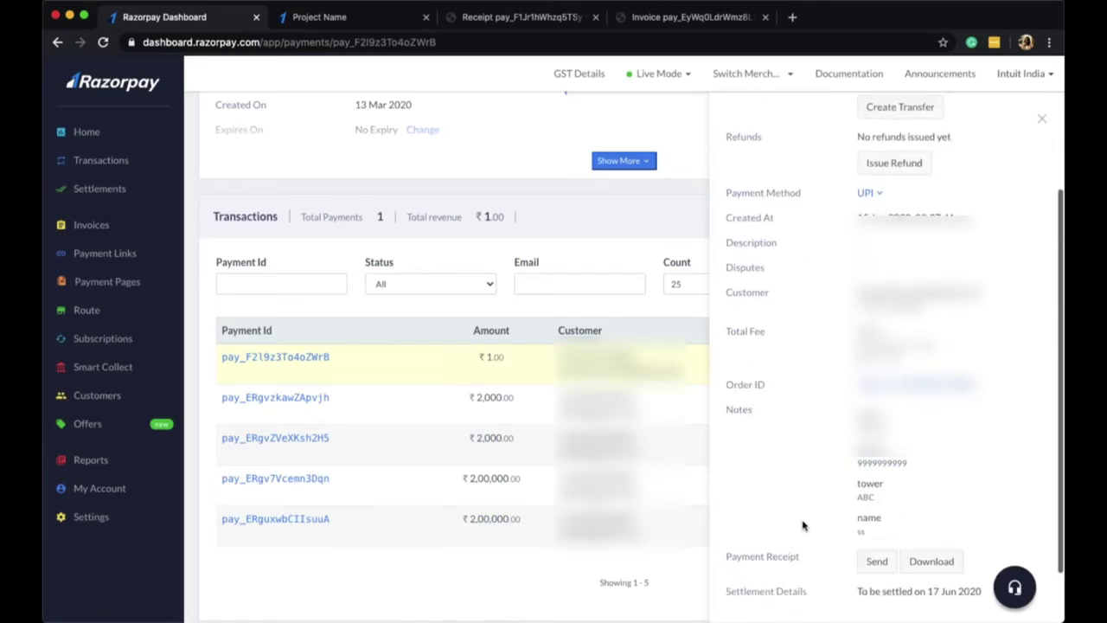
left_click(876, 496)
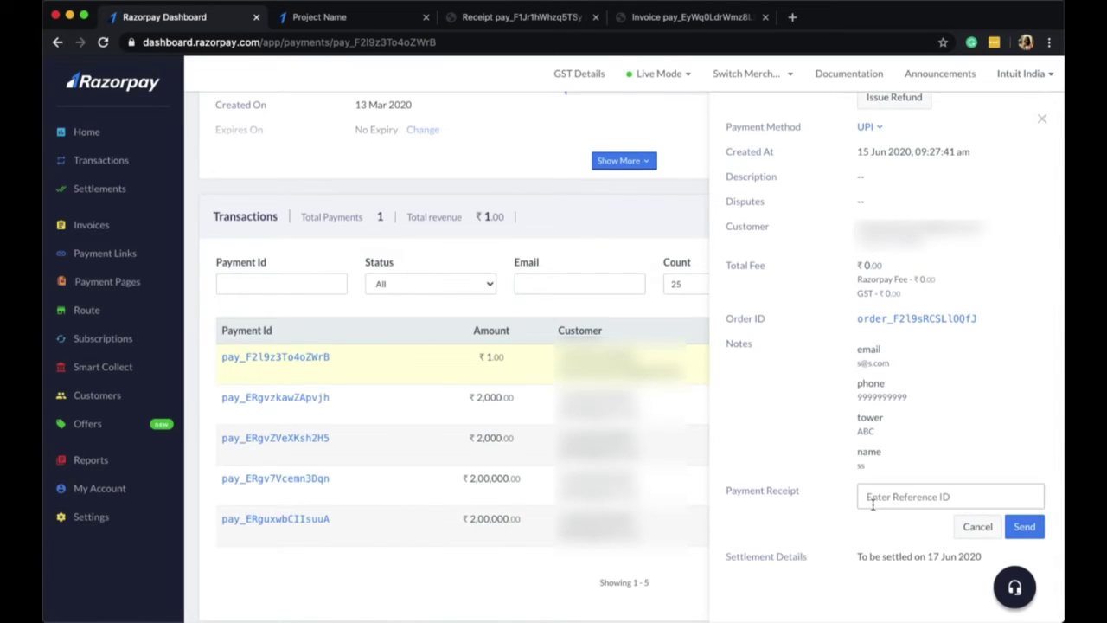
left_click(874, 505)
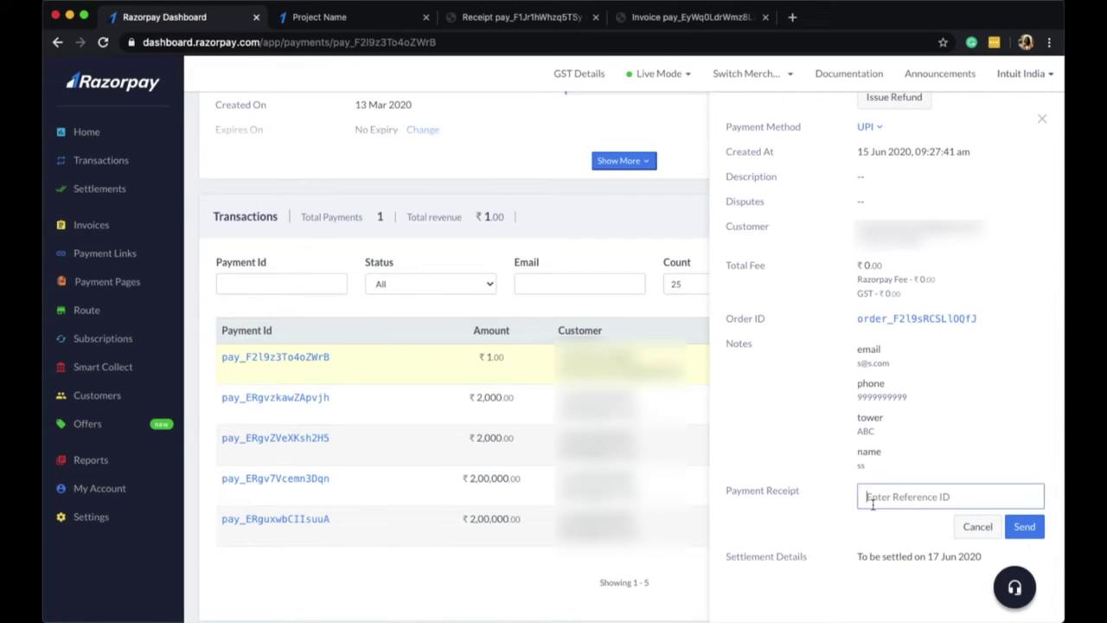
type("test1234")
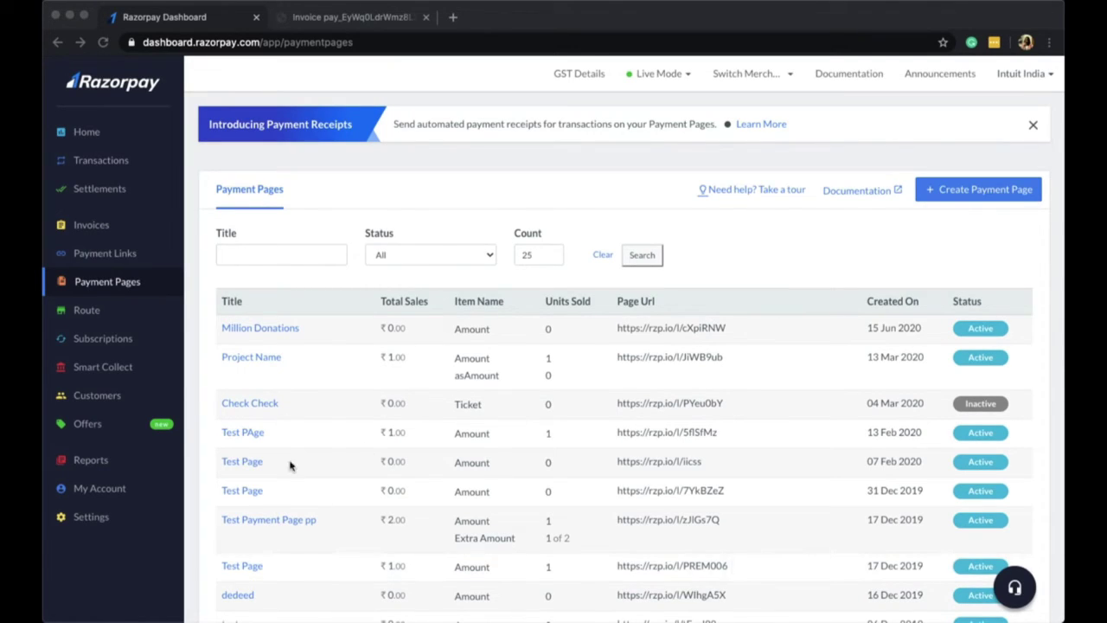
Step: Open the Million Donations payment page for editing and bring up its payment receipts settings
left_click(282, 331)
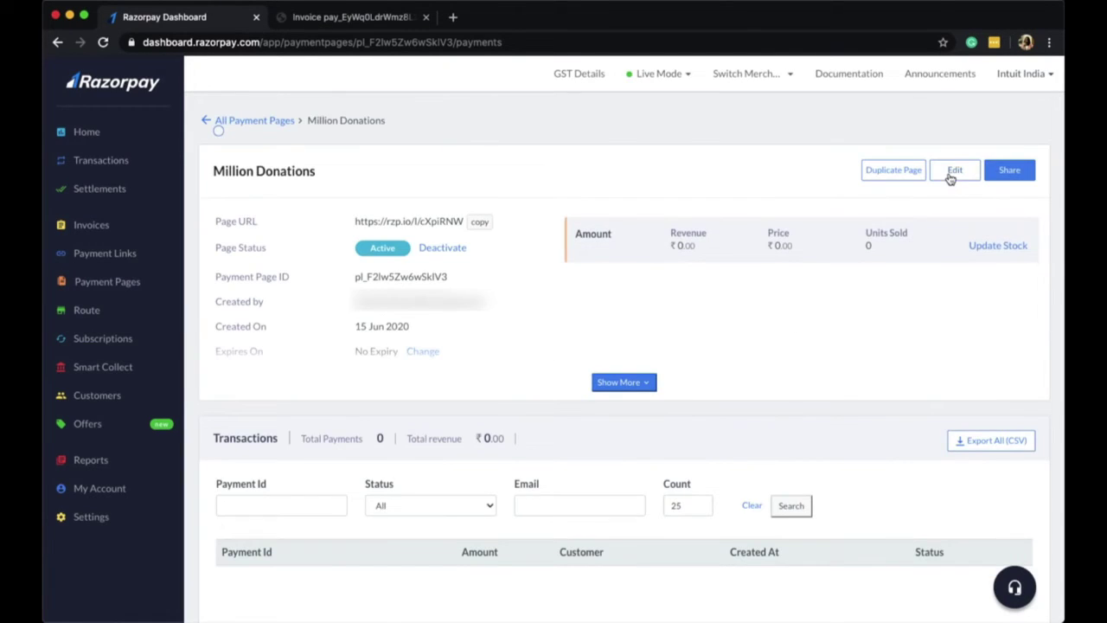
left_click(952, 176)
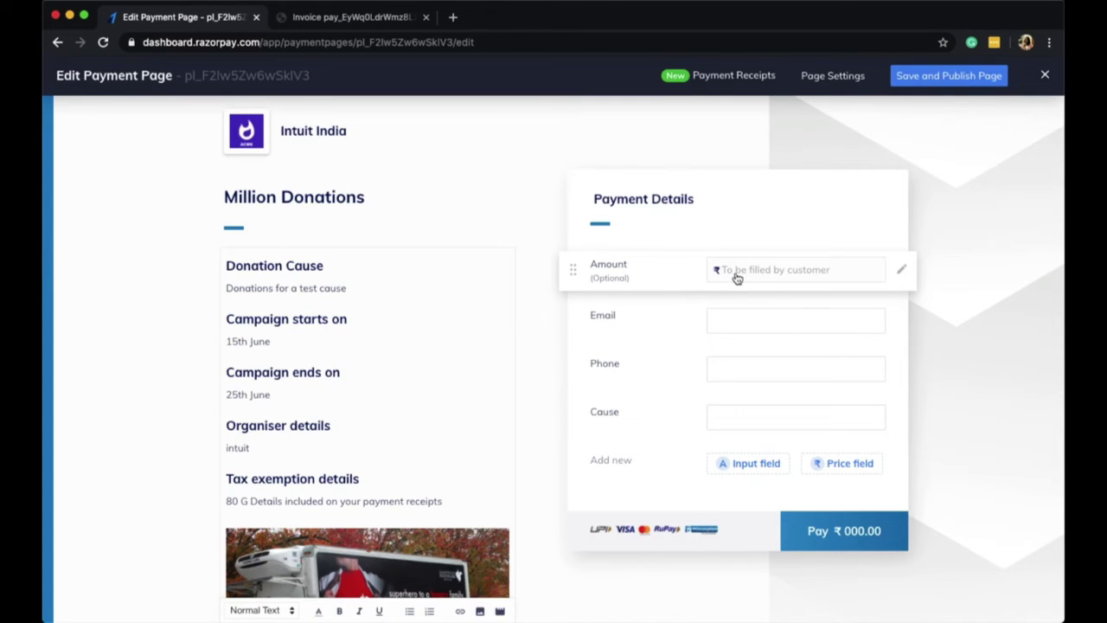
left_click(734, 77)
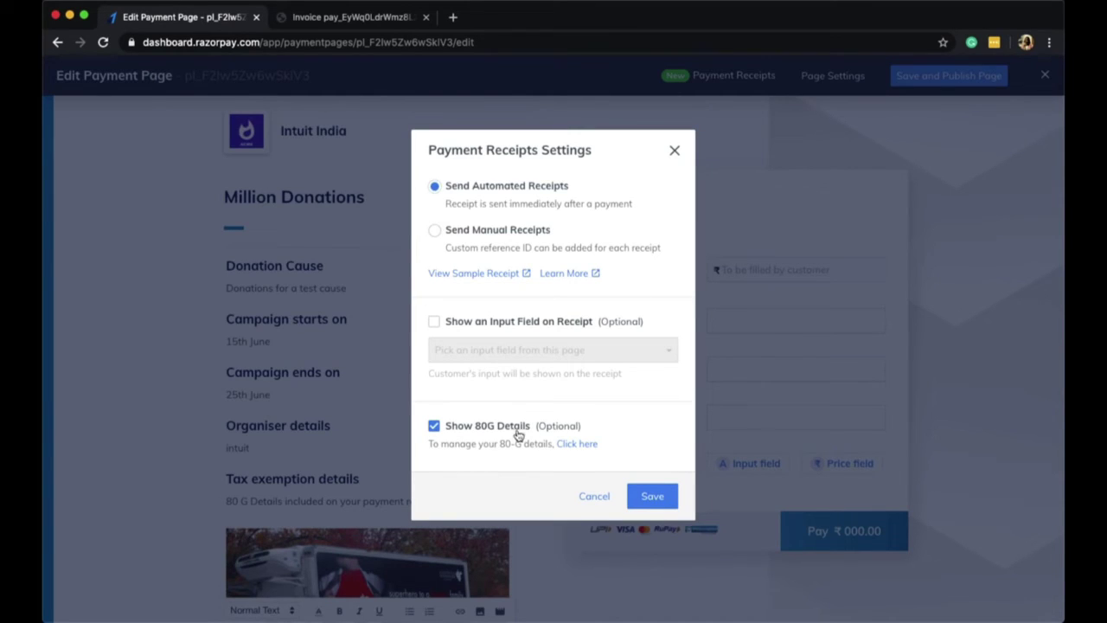
Step: Open the 80G details, upload the Signature Org file as the authorised signatory's signature, and update the details
left_click(572, 445)
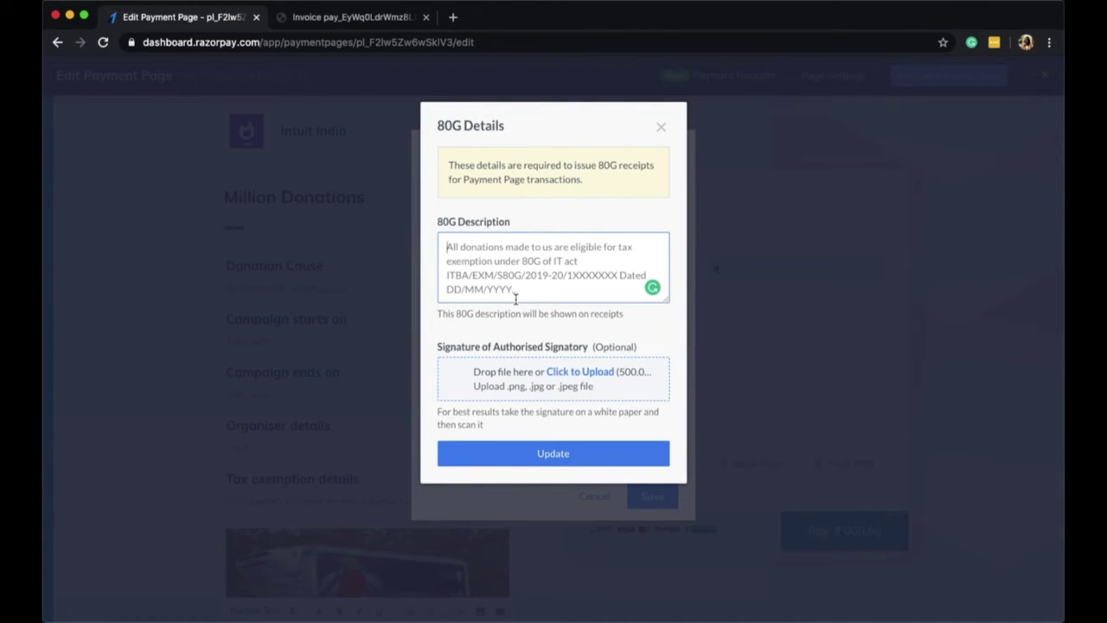
left_click(566, 371)
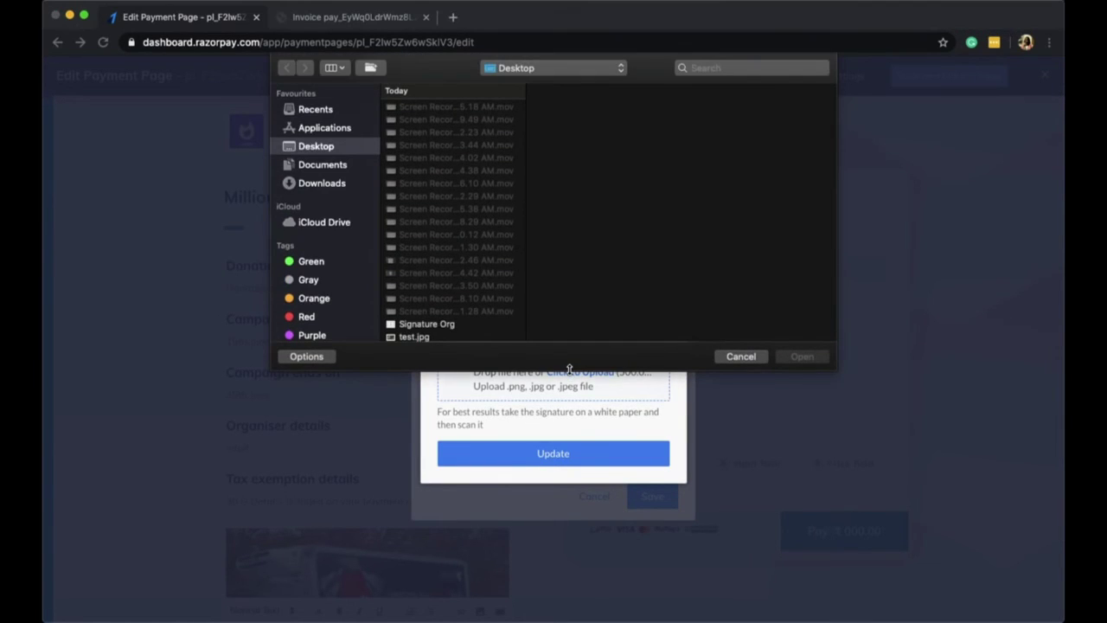
left_click(437, 324)
left_click(807, 358)
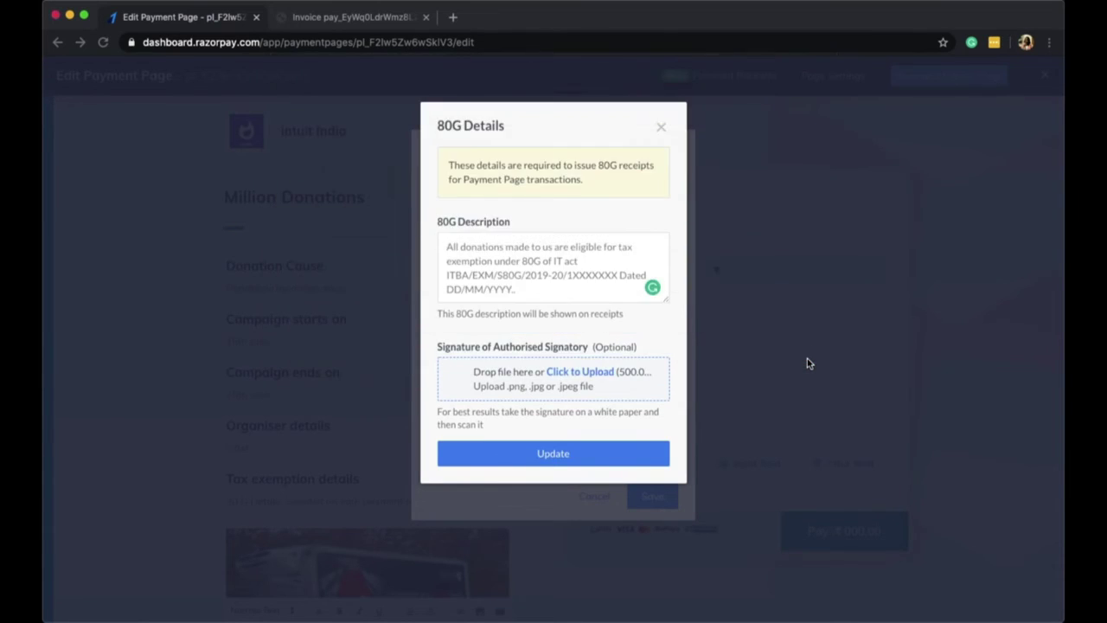
mouse_move(470, 378)
left_mouse_down()
mouse_move(401, 378)
mouse_move(411, 378)
left_mouse_up()
left_click(668, 406)
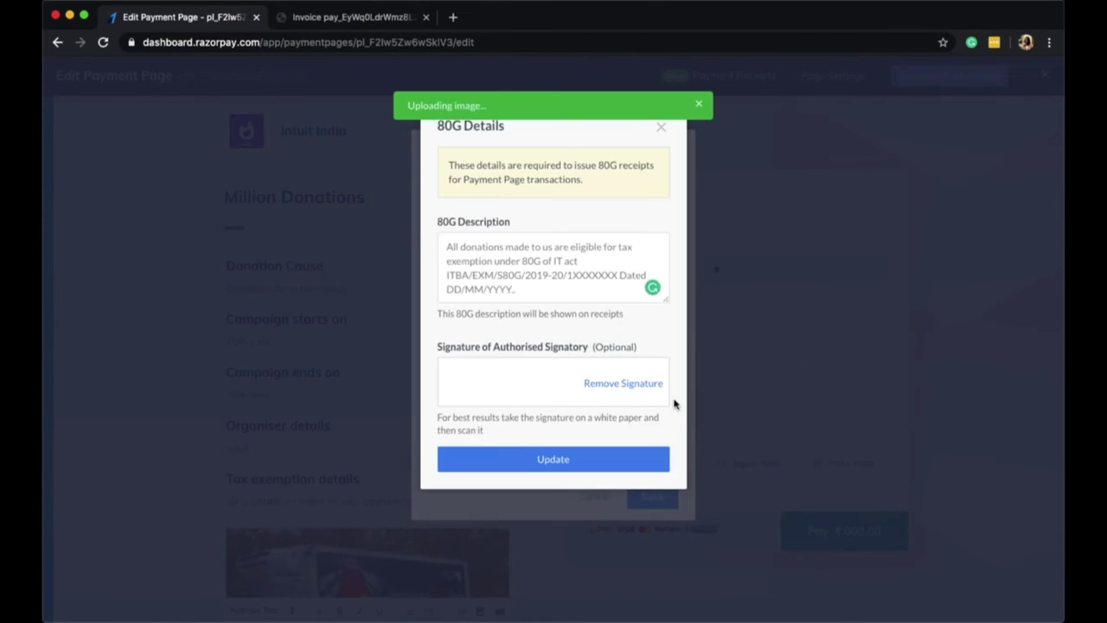
left_click(635, 464)
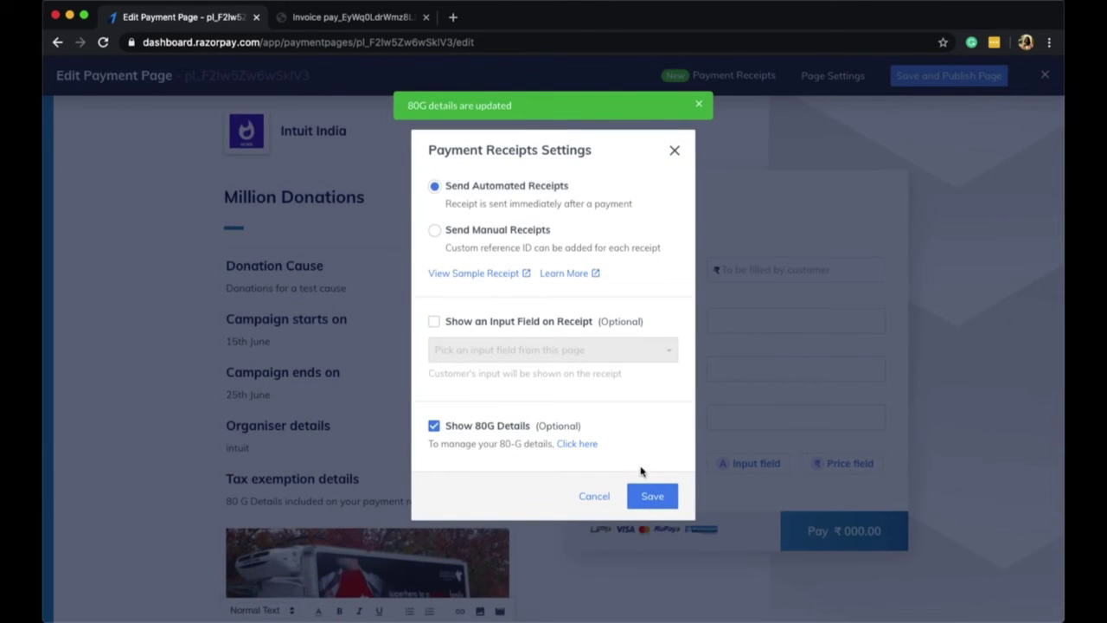
Step: Save the payment receipts settings, and save and publish the Million Donations page
left_click(652, 496)
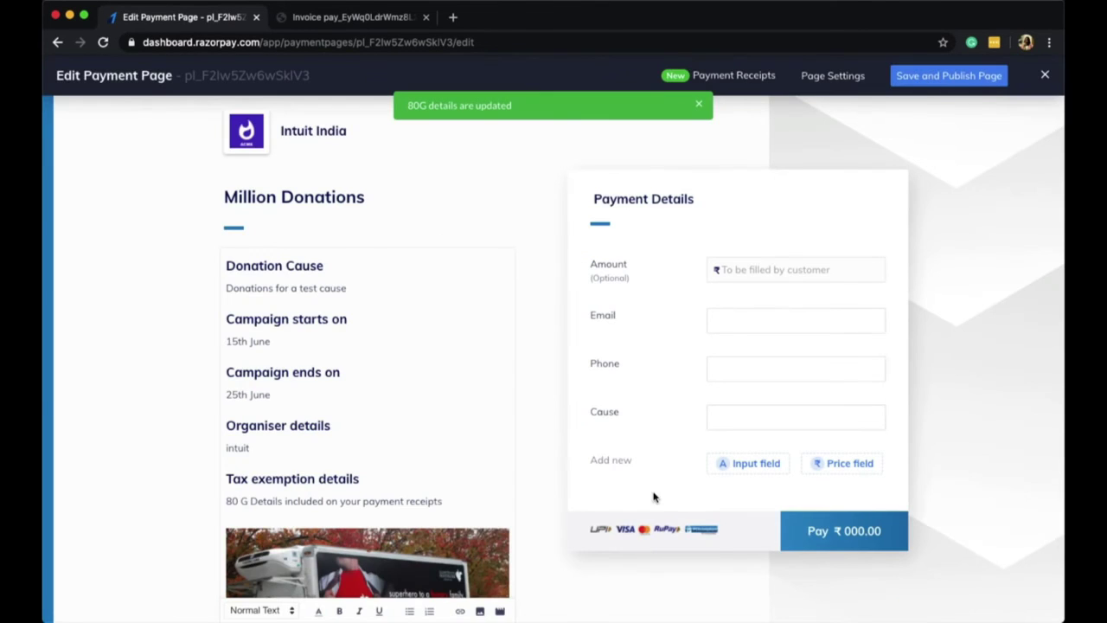
left_click(997, 86)
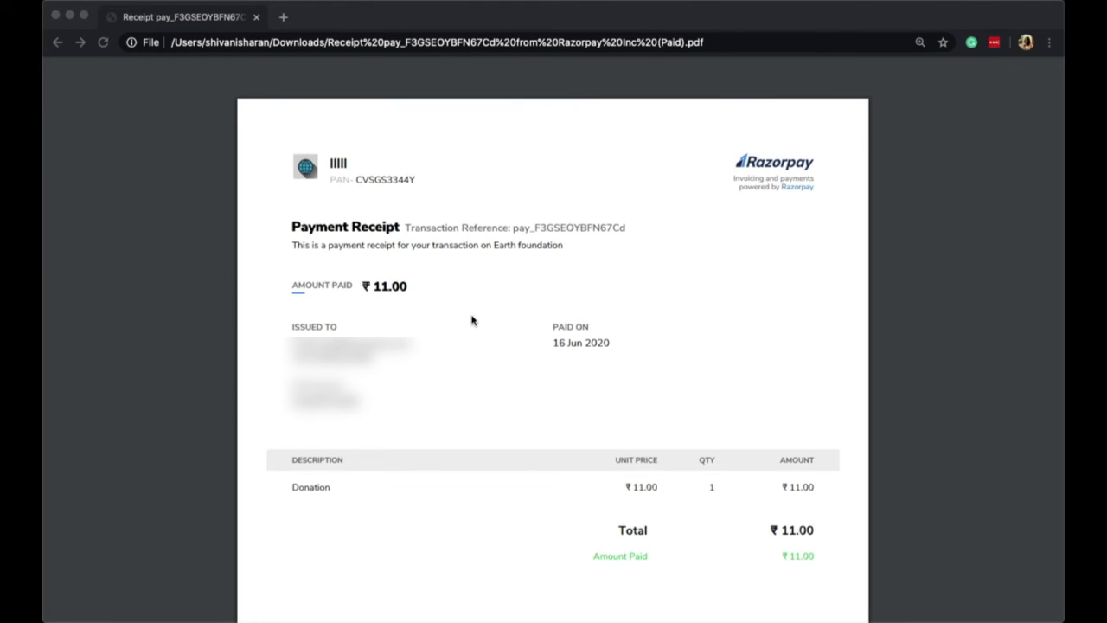
Step: Examine the donation's payment receipt for its 80-G tax exemption text and authorised signature
scroll(470, 320, "down", 3)
scroll(472, 320, "down", 5)
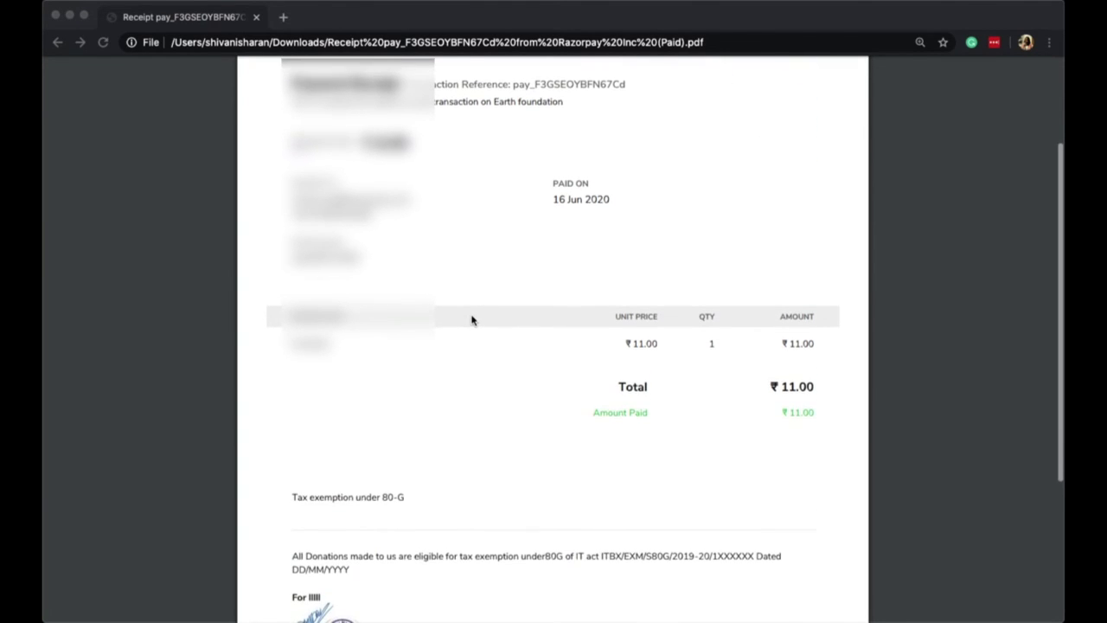
scroll(472, 321, "down", 2)
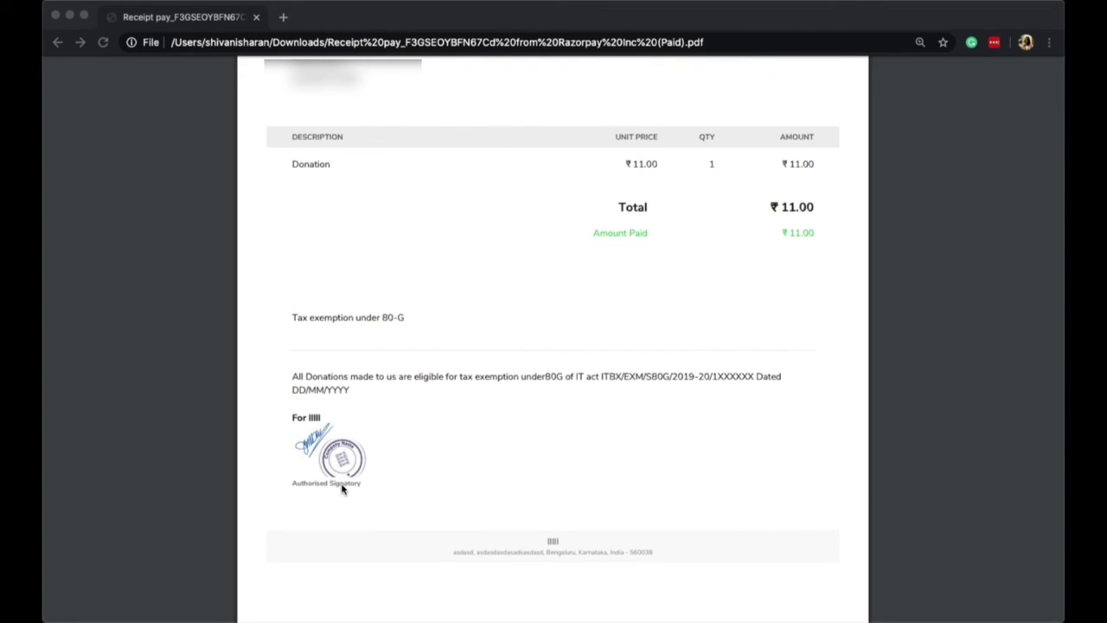
scroll(616, 560, "up", 8)
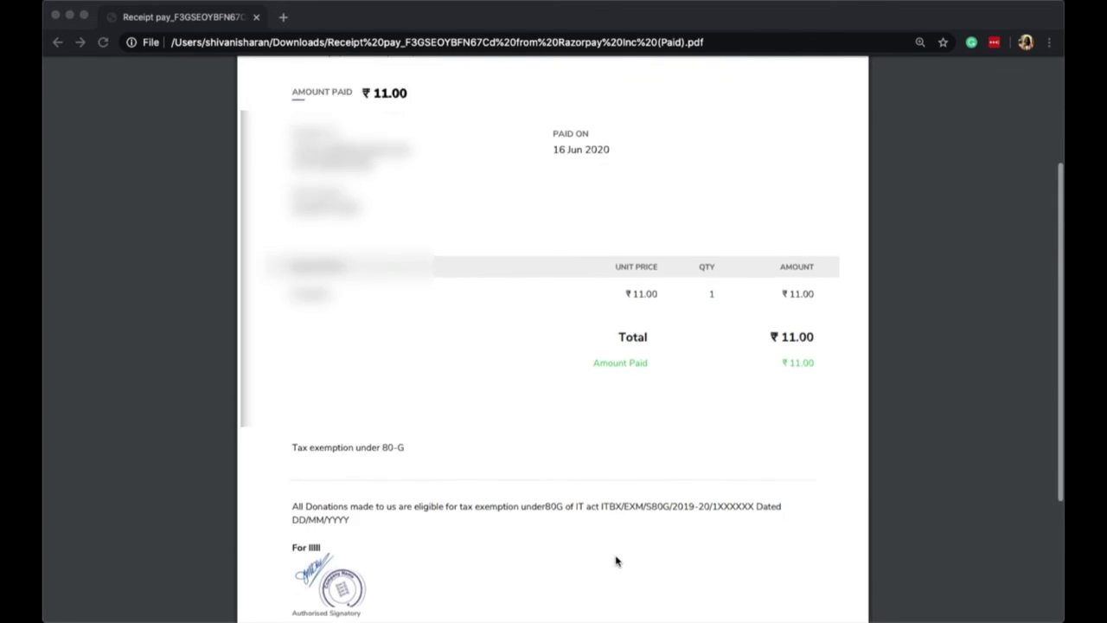